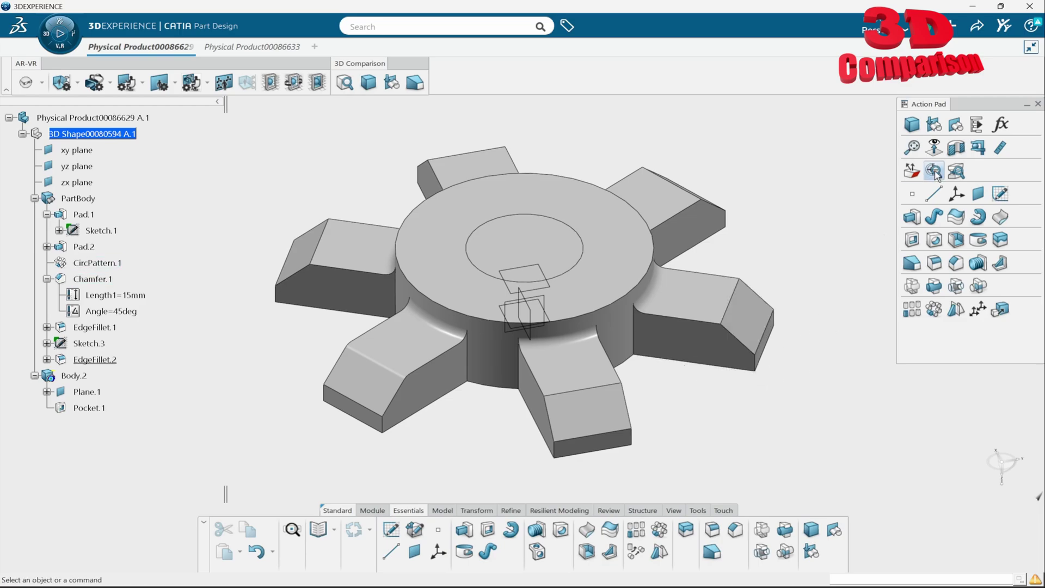
Look at the empty second product, return to Physical Product00086629 and save it
click(977, 31)
click(221, 48)
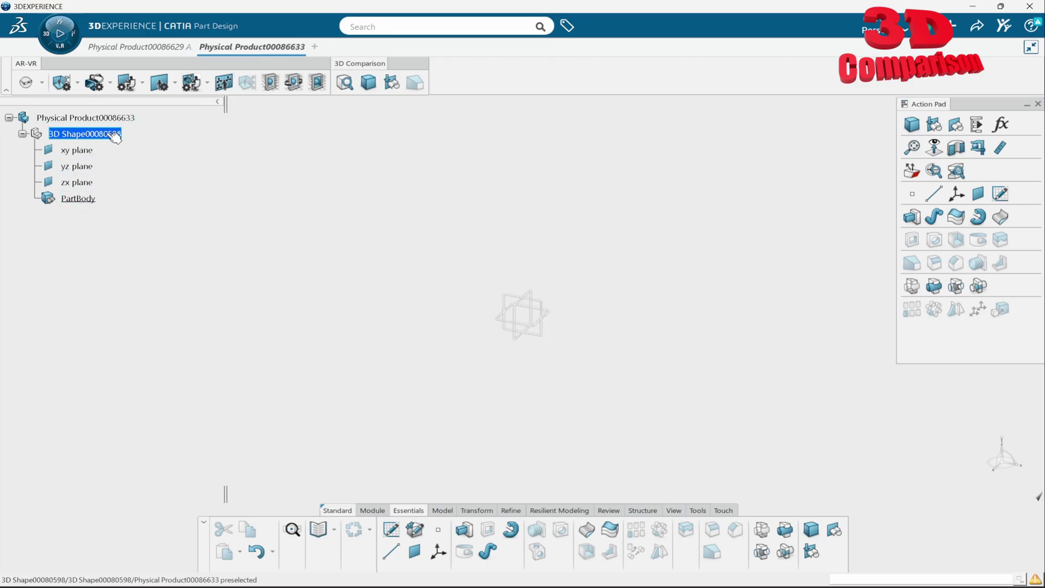
click(158, 49)
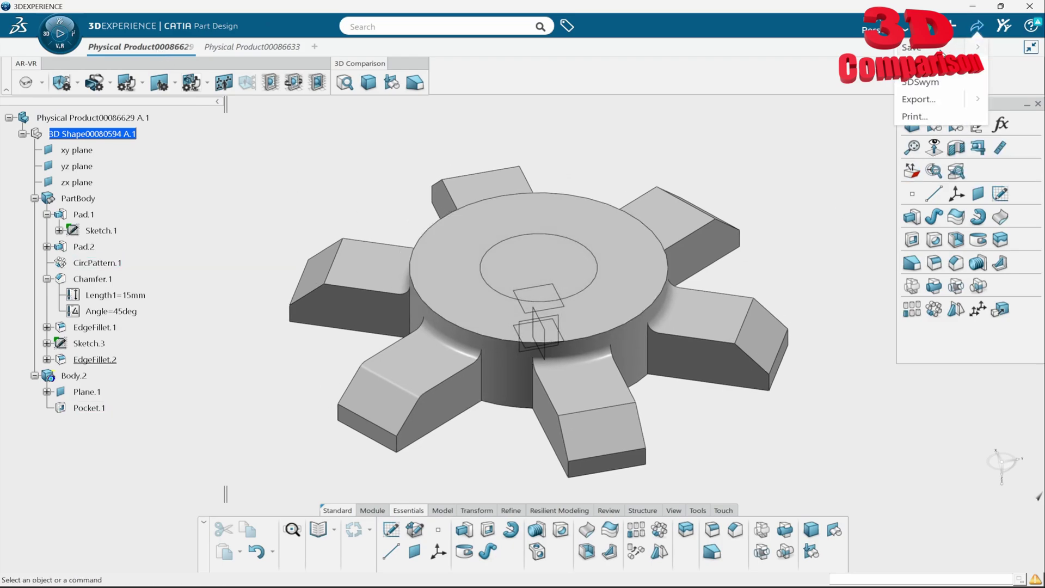
key(ctrl+s)
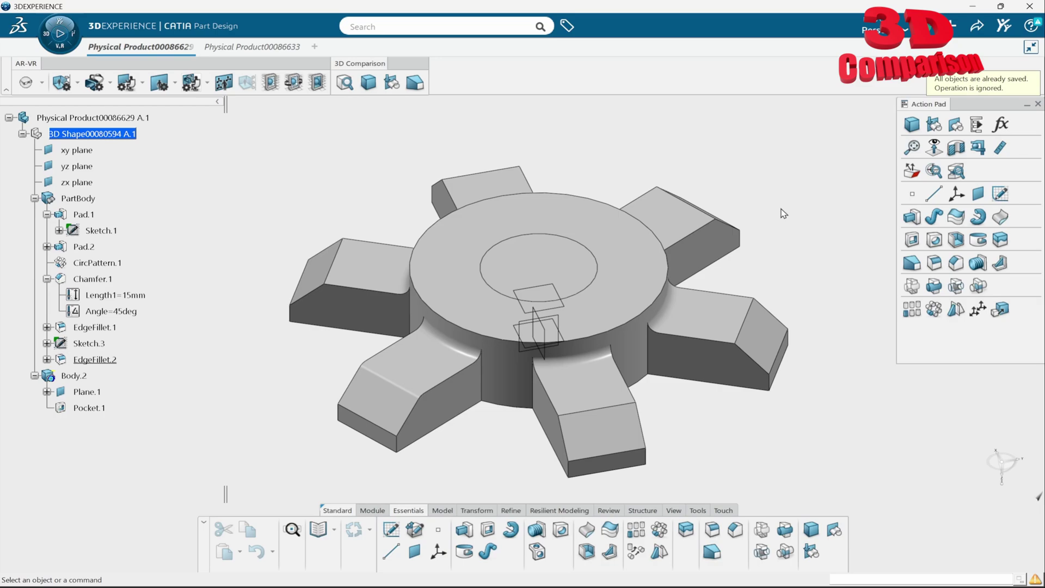
Lengthen the radial arms by increasing the first limit length of Pad.2
click(612, 224)
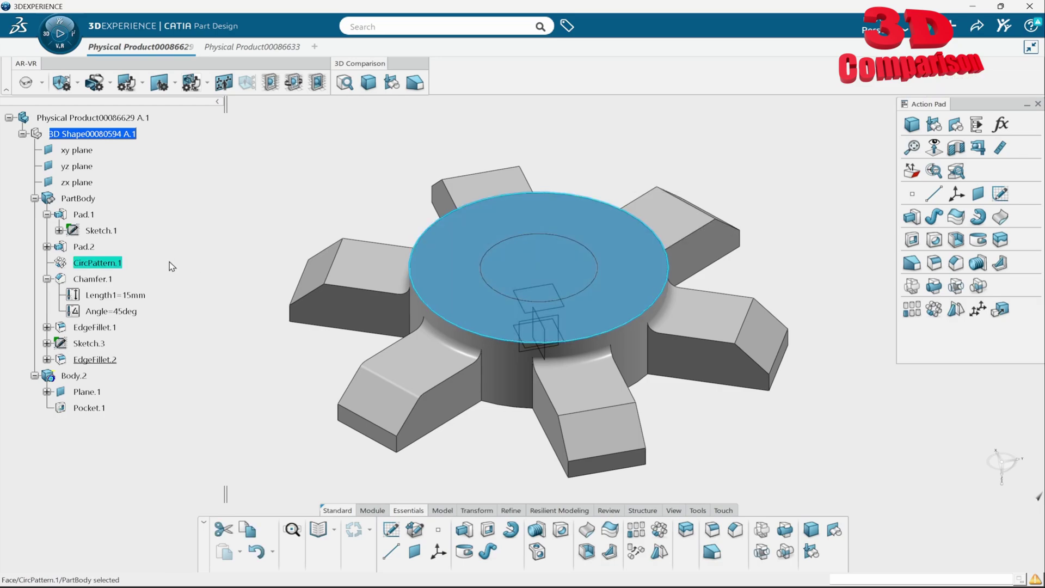
double_click(83, 246)
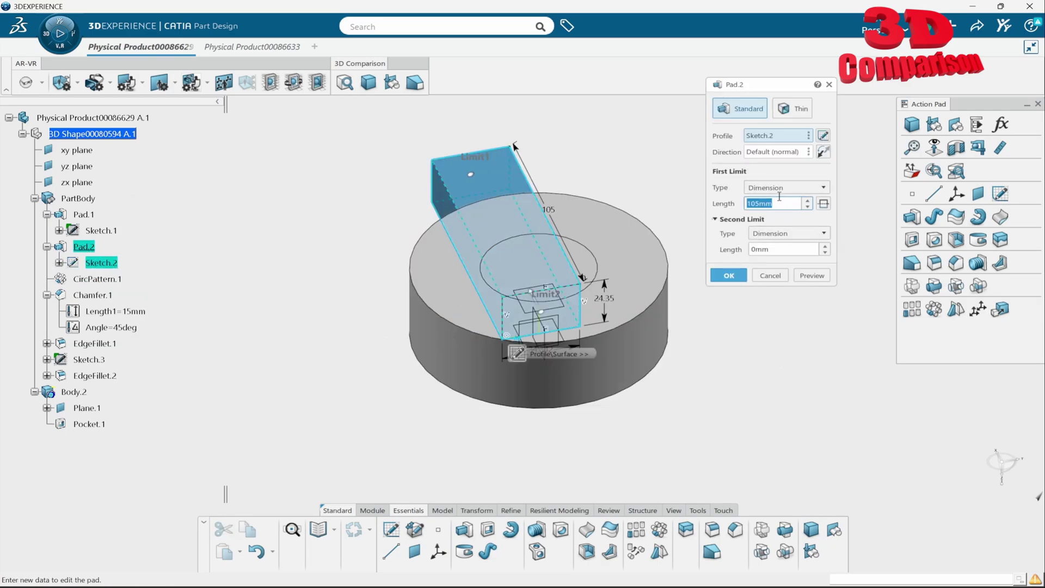
text(1)
key(Return)
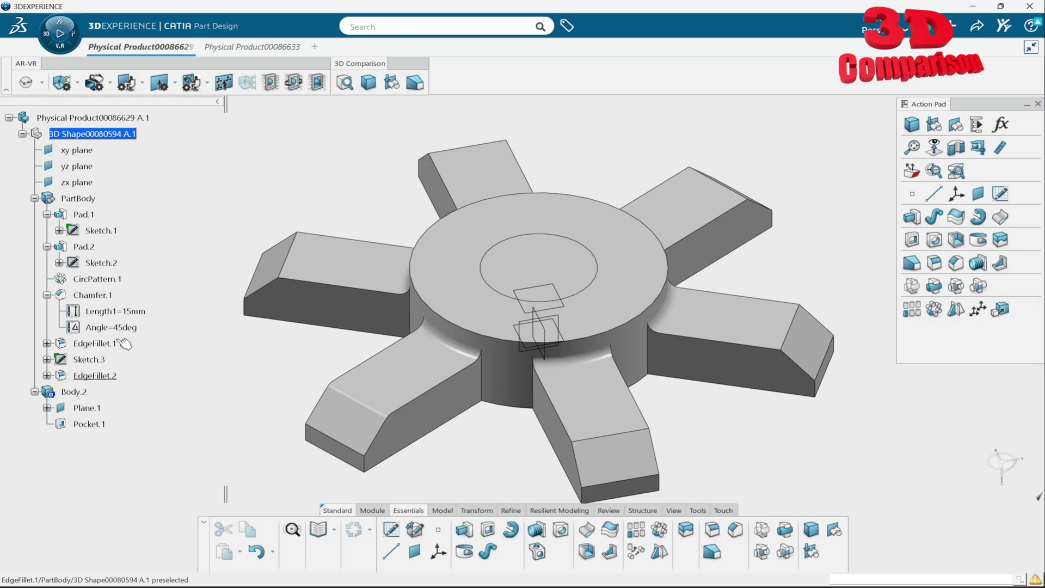
Save the part with its lengthened arms to the platform
middle_drag(326, 372, 452, 332)
click(978, 26)
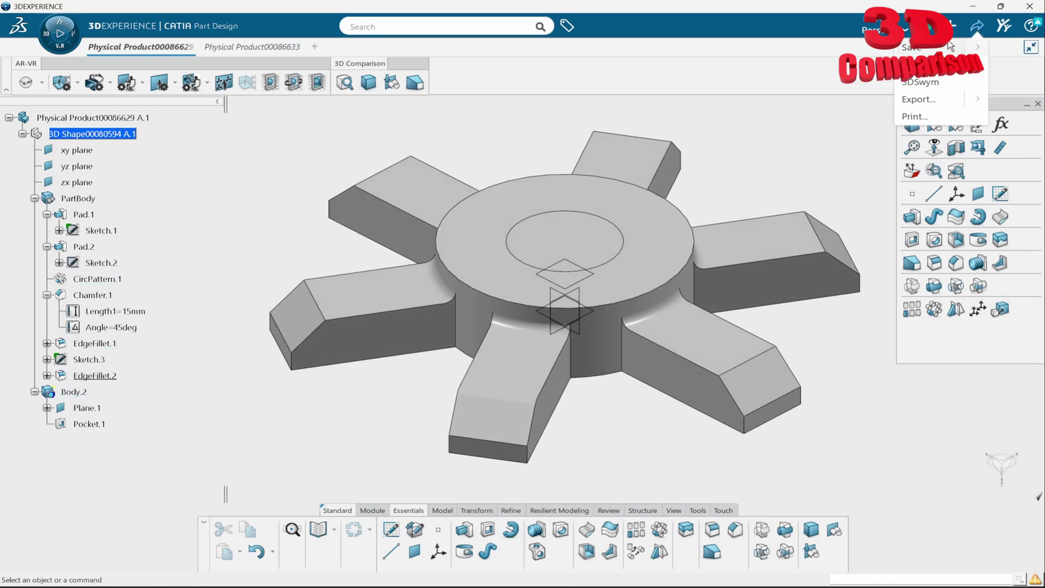
click(926, 47)
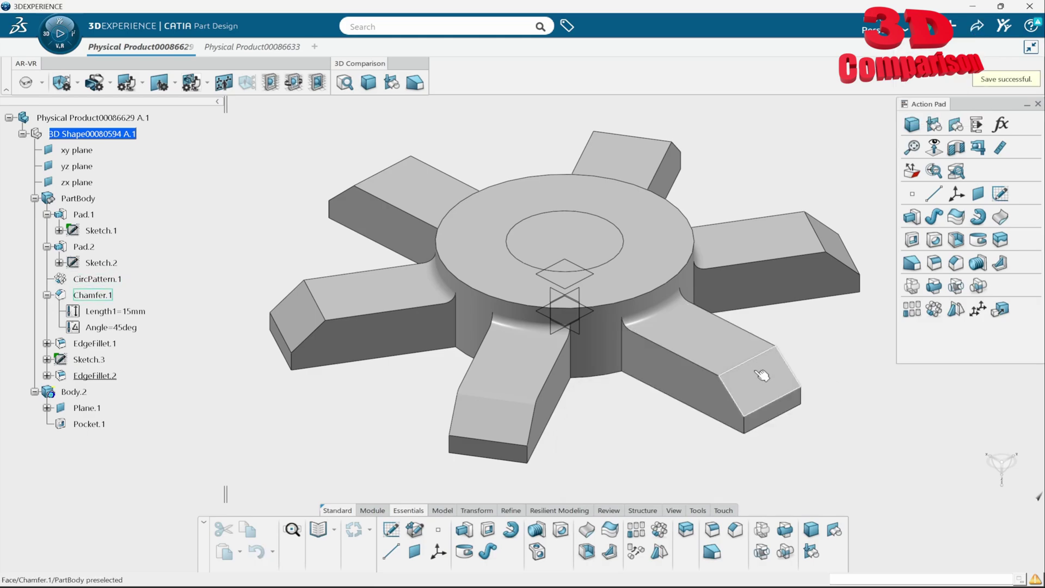
middle_drag(769, 325, 863, 412)
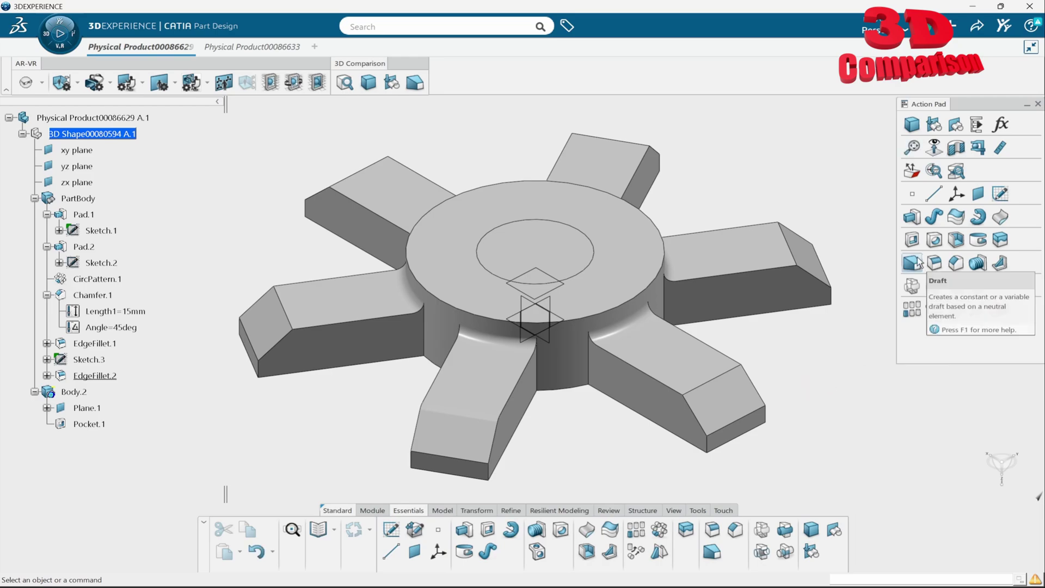
Examine both session products' revision, maturity and save status in Save with Options, closing it without saving
click(978, 25)
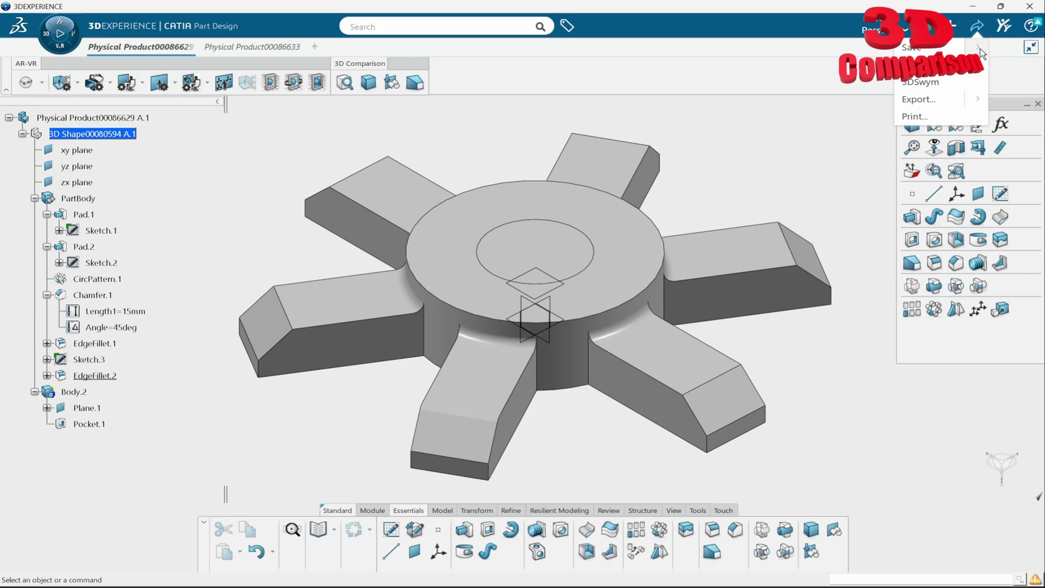
click(981, 48)
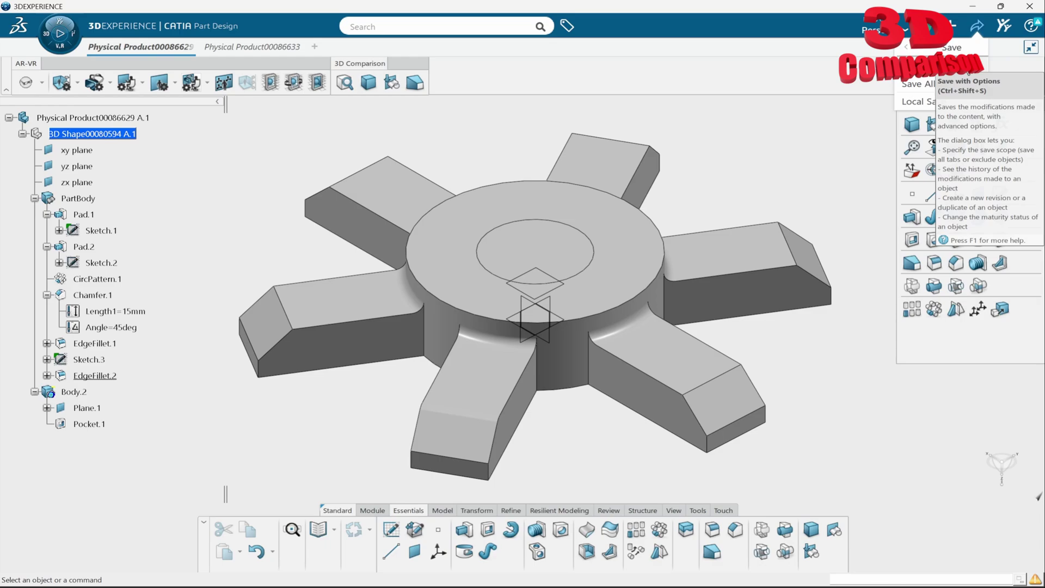
click(969, 72)
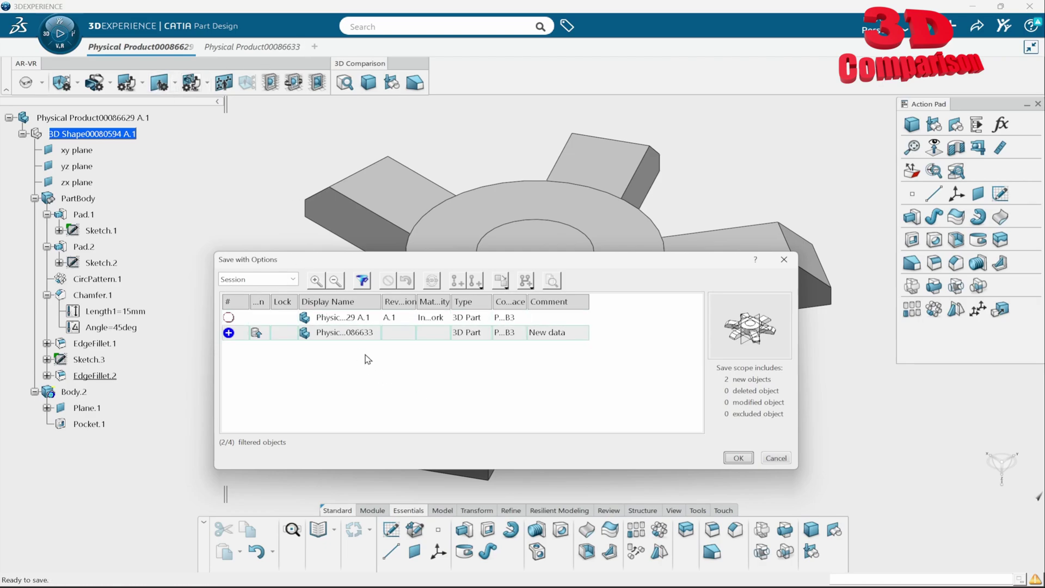
click(348, 319)
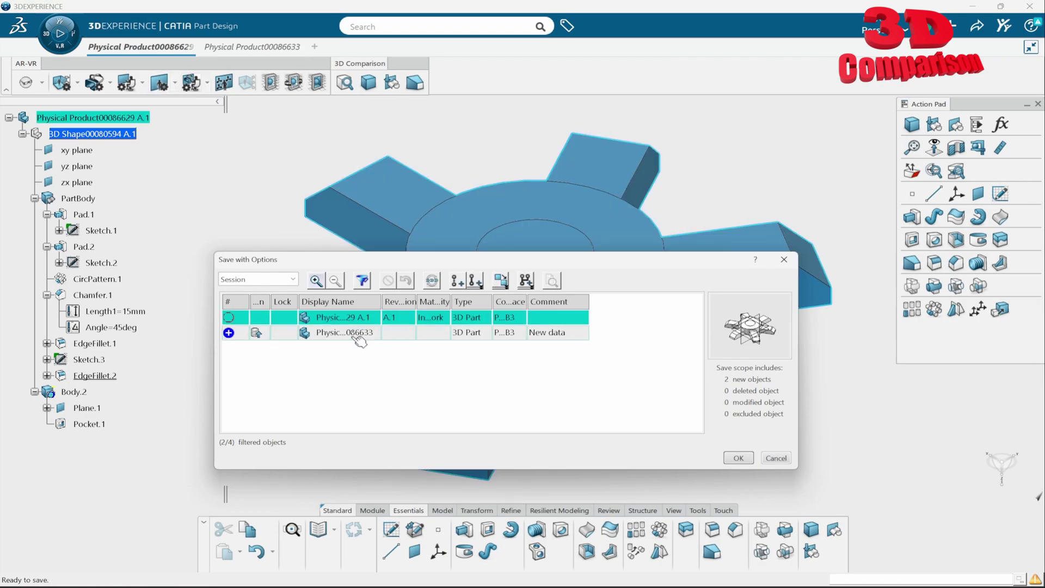
click(358, 336)
click(352, 321)
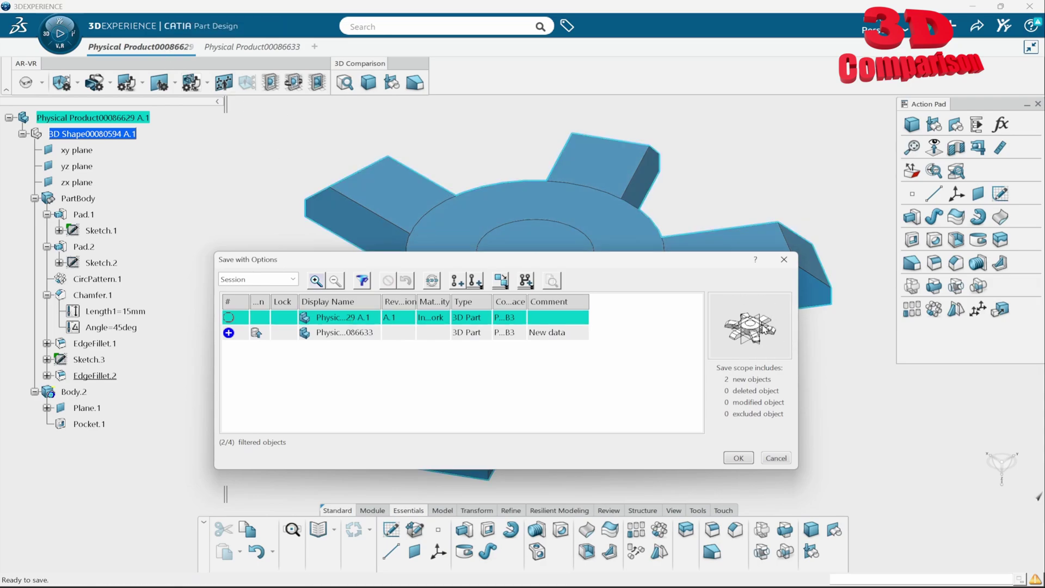
click(430, 333)
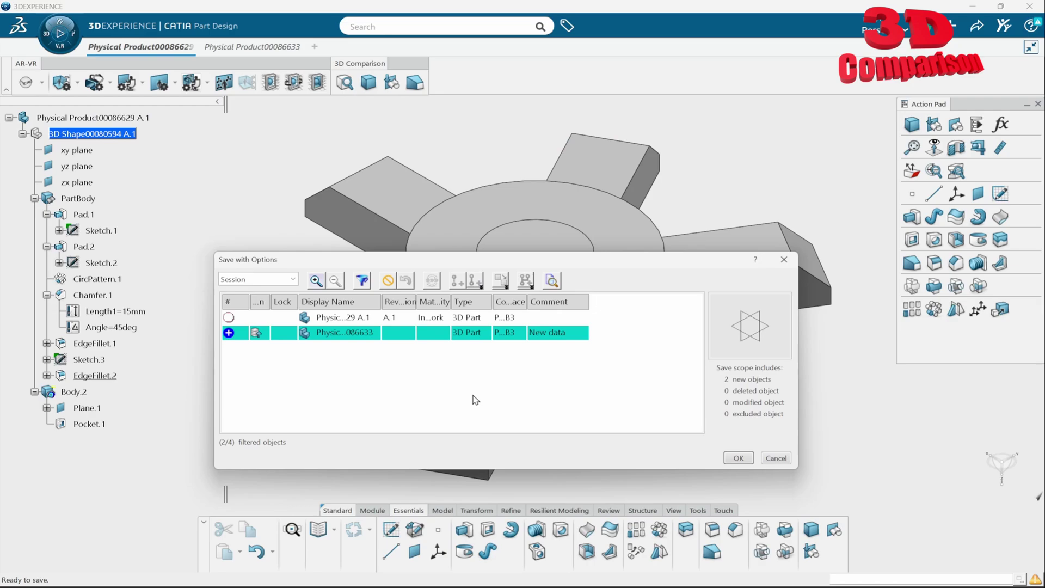
click(460, 319)
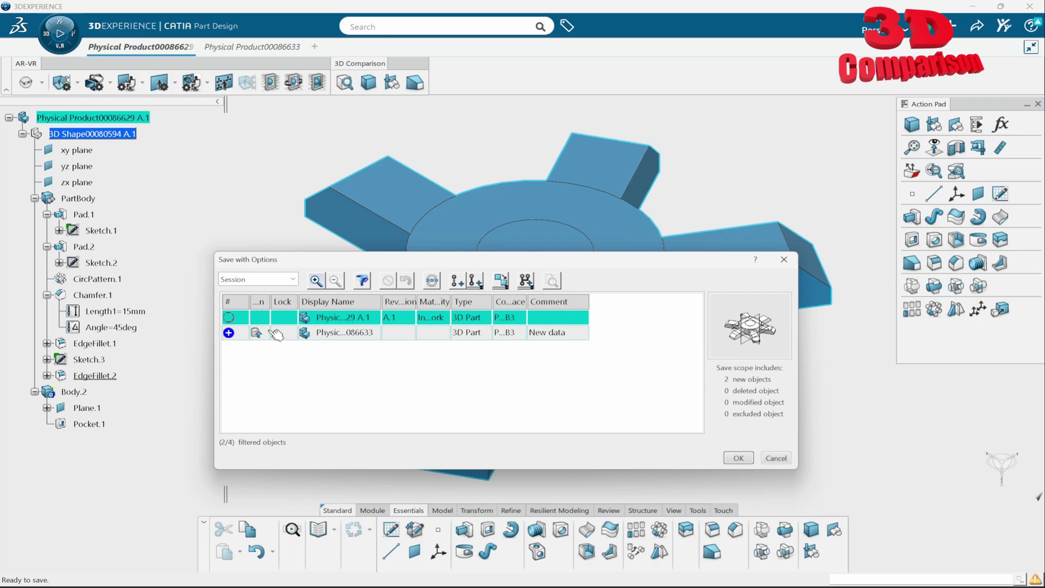
click(251, 282)
click(265, 280)
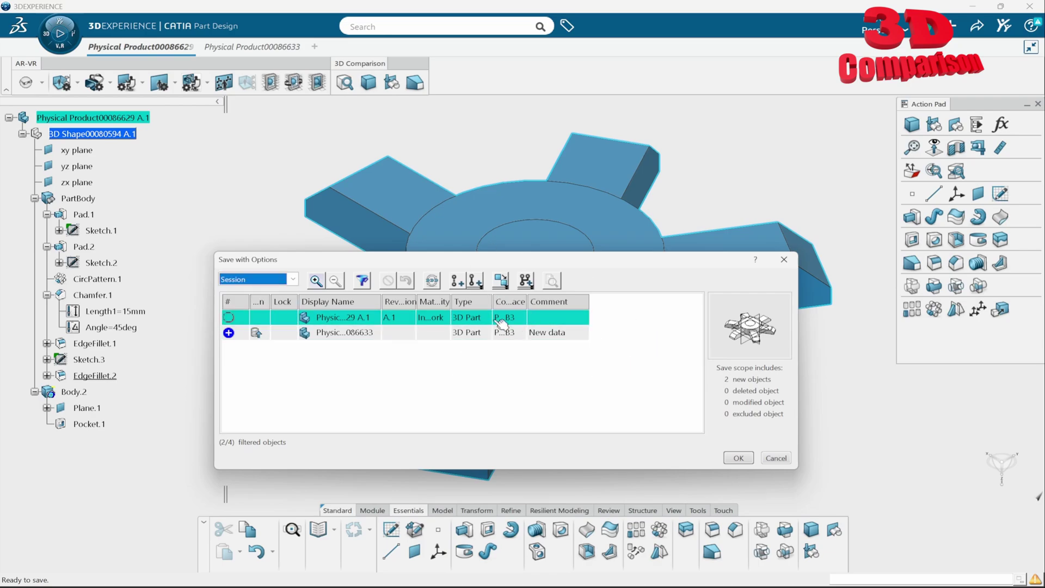
click(776, 458)
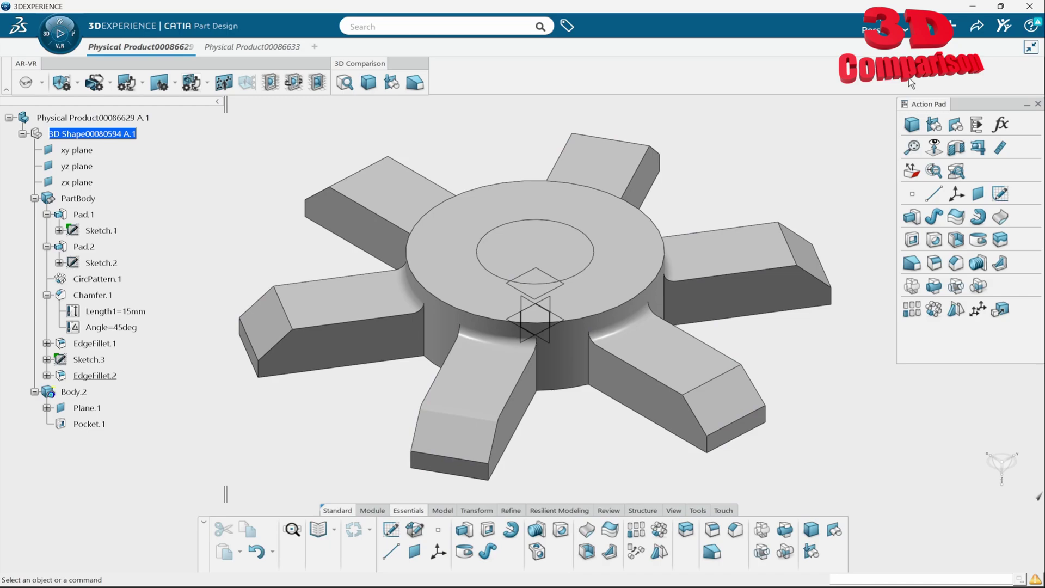
Run a Local Save of the current session data
click(977, 28)
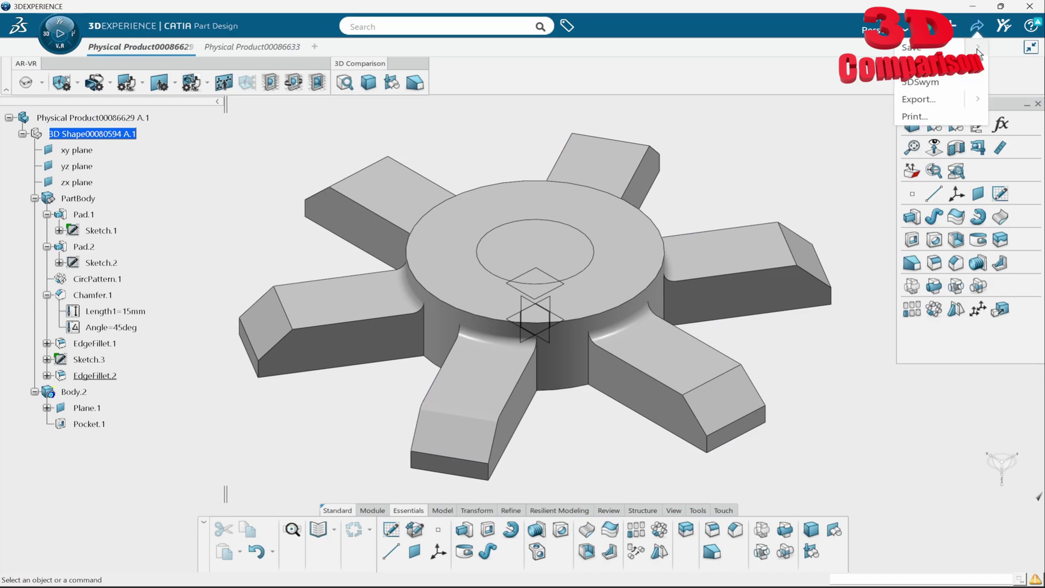
click(978, 50)
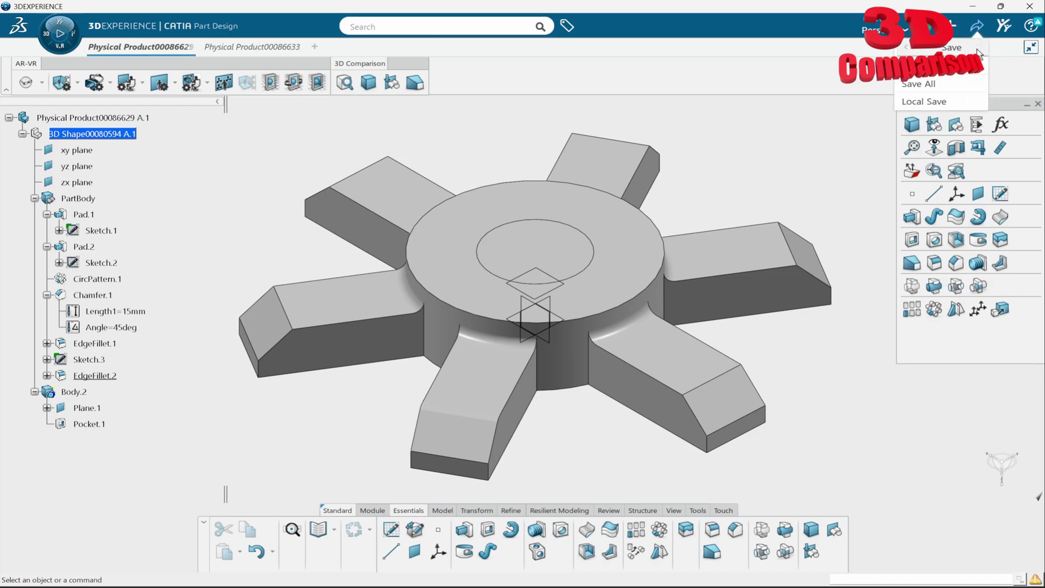
click(961, 100)
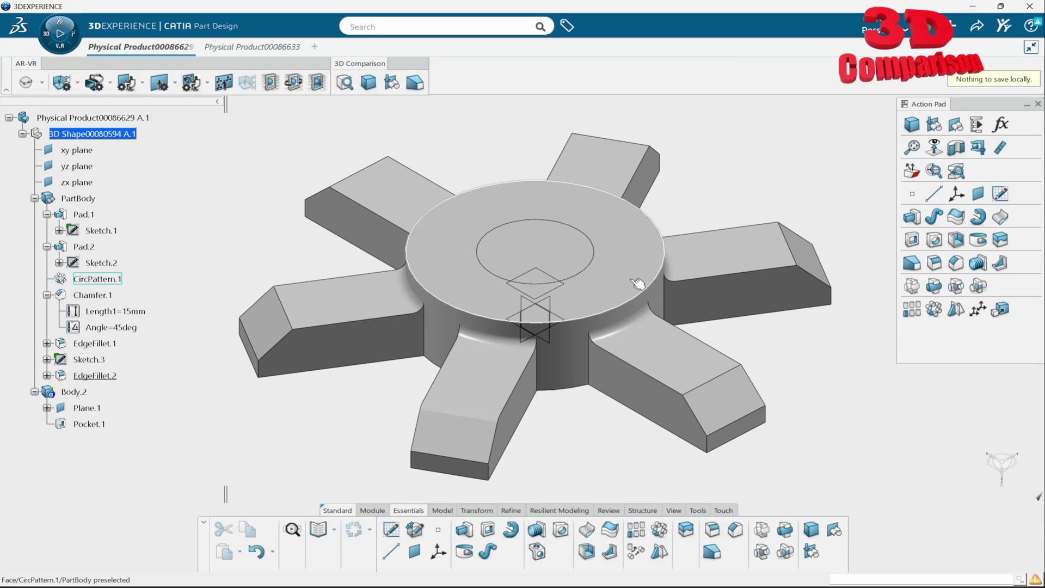
middle_drag(565, 366, 601, 393)
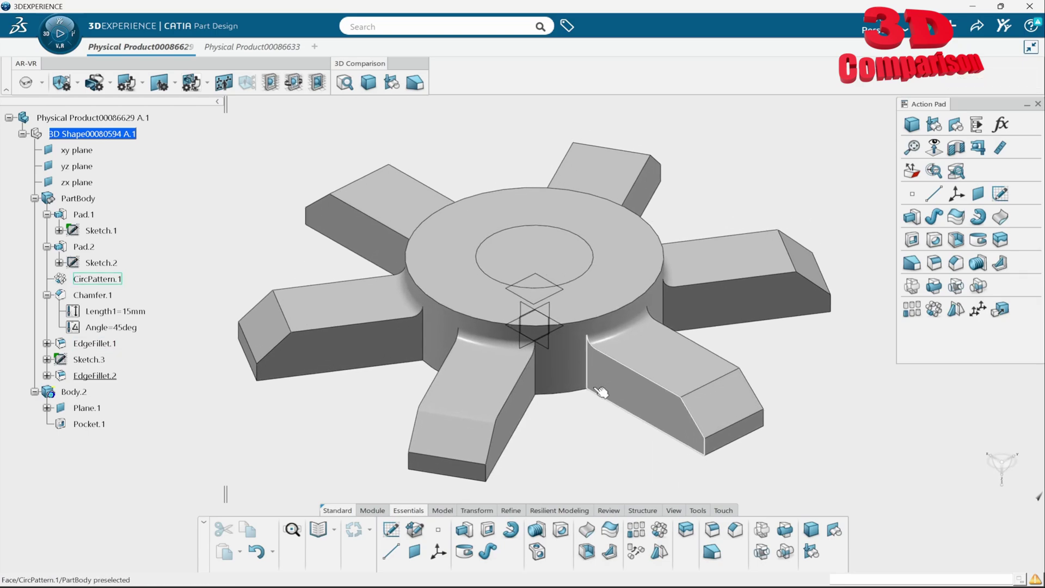
mouse_move(198, 131)
mouse_down()
mouse_move(361, 229)
mouse_move(857, 465)
mouse_move(859, 493)
mouse_move(822, 413)
mouse_move(281, 125)
mouse_move(201, 128)
mouse_up()
click(978, 26)
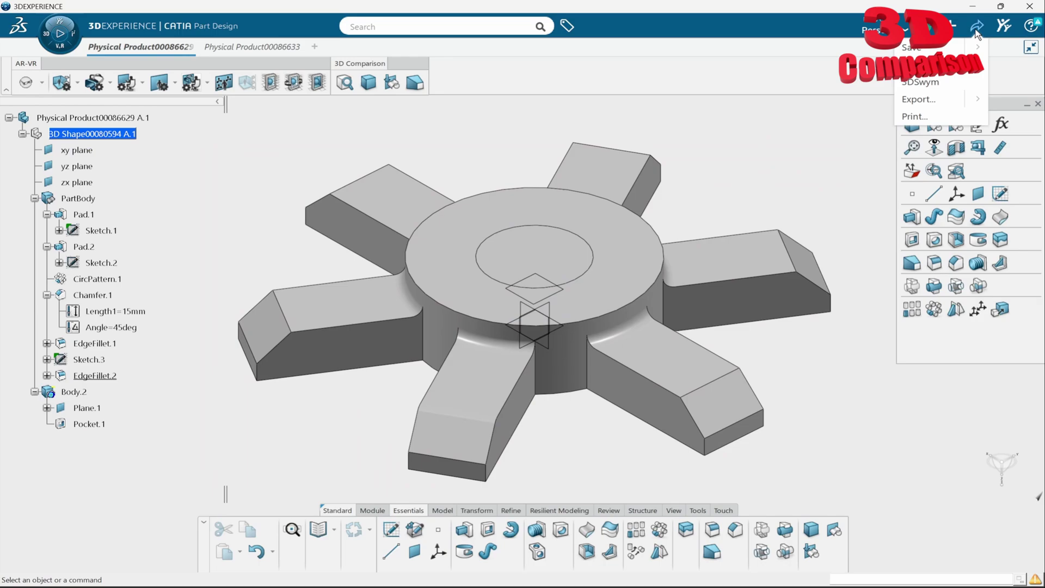
click(969, 72)
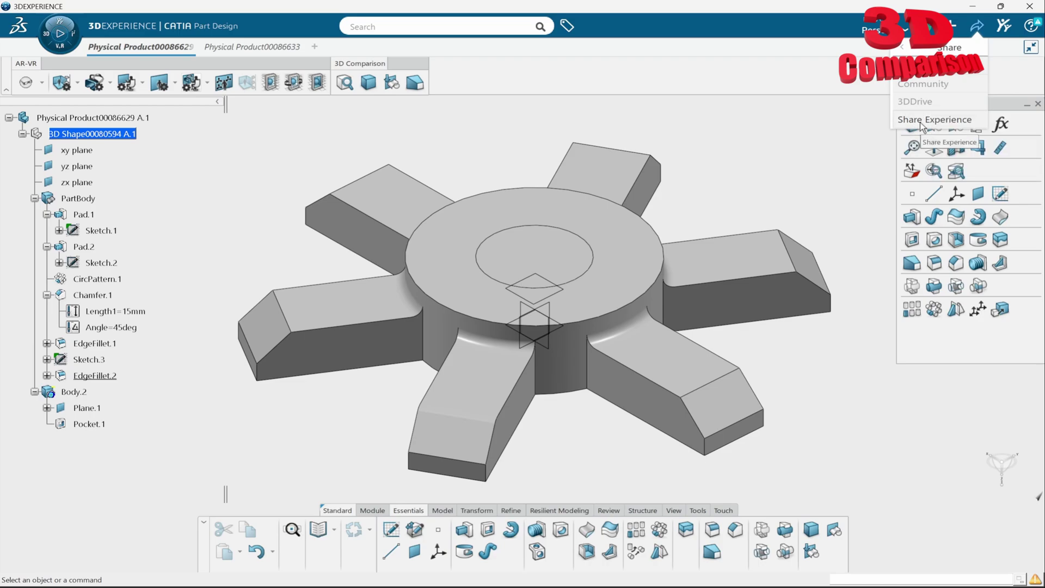
click(977, 27)
click(978, 28)
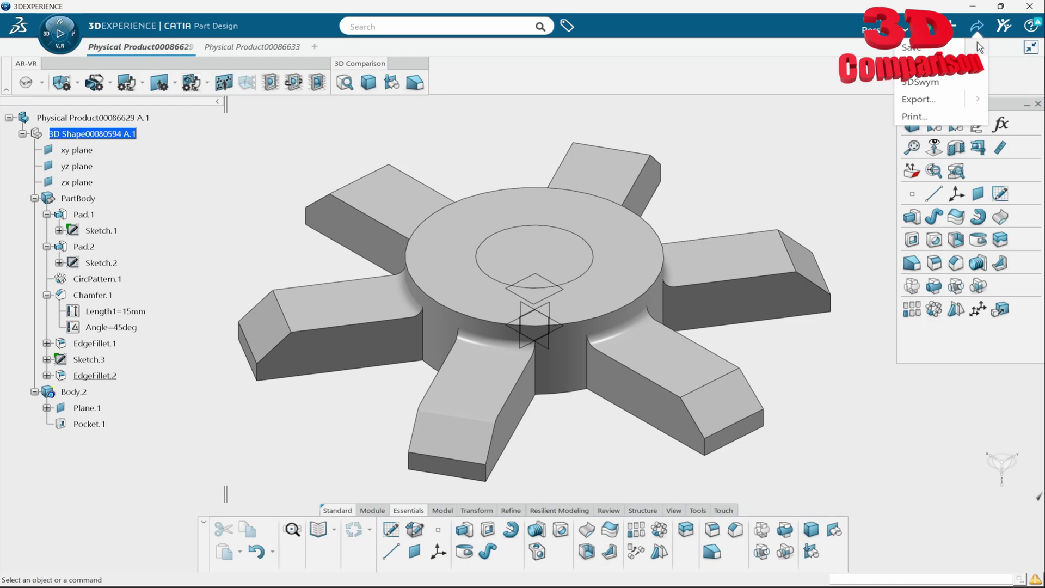
click(975, 99)
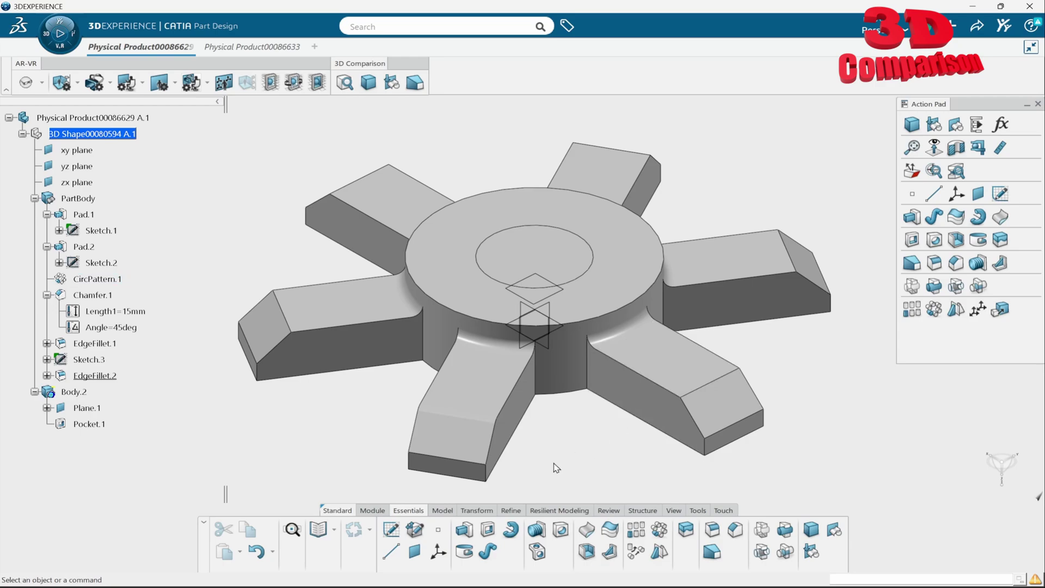
drag(419, 371, 7, 571)
drag(580, 399, 1031, 539)
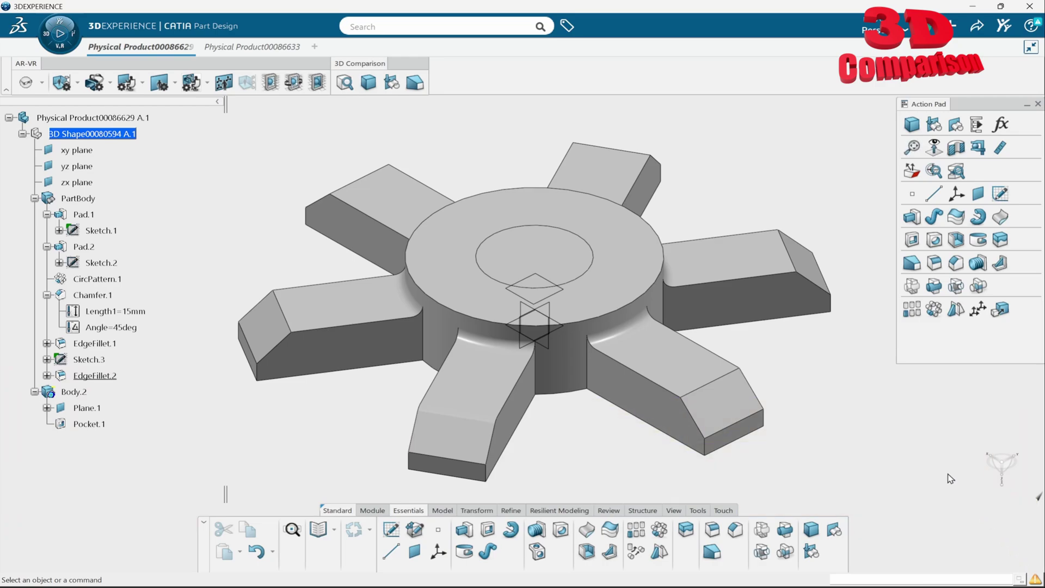